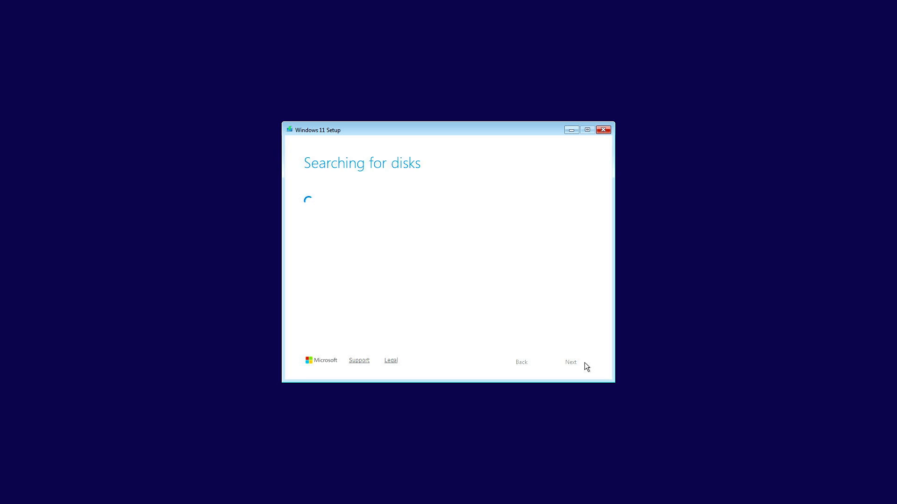
# - Quit the Windows 11 Home Single Language setup before starting the installation
pyautogui.click(584, 363)
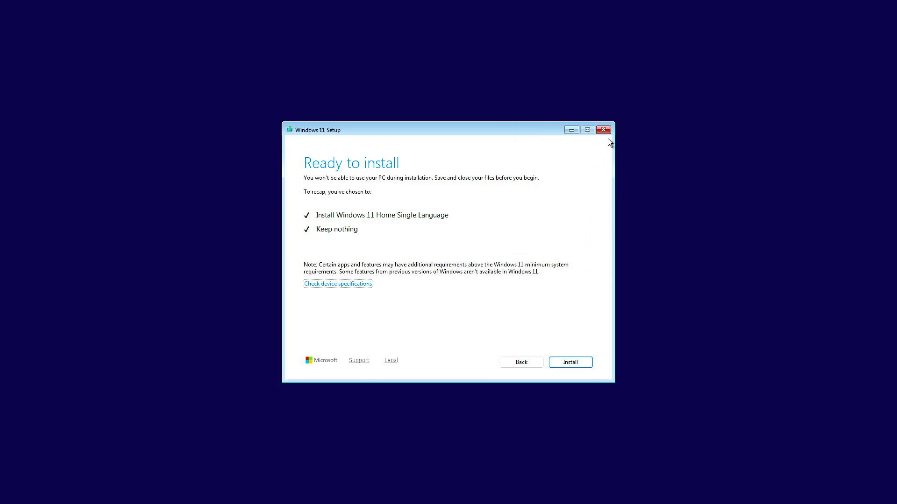
pyautogui.click(607, 132)
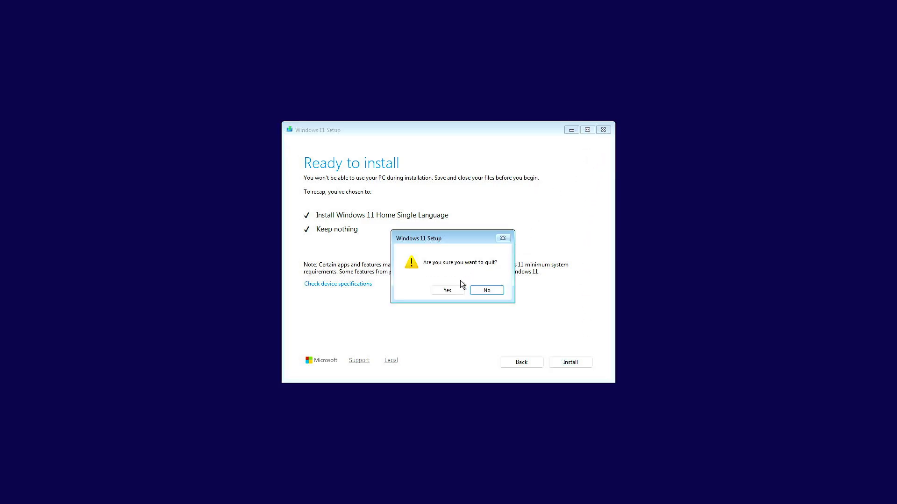
pyautogui.click(452, 289)
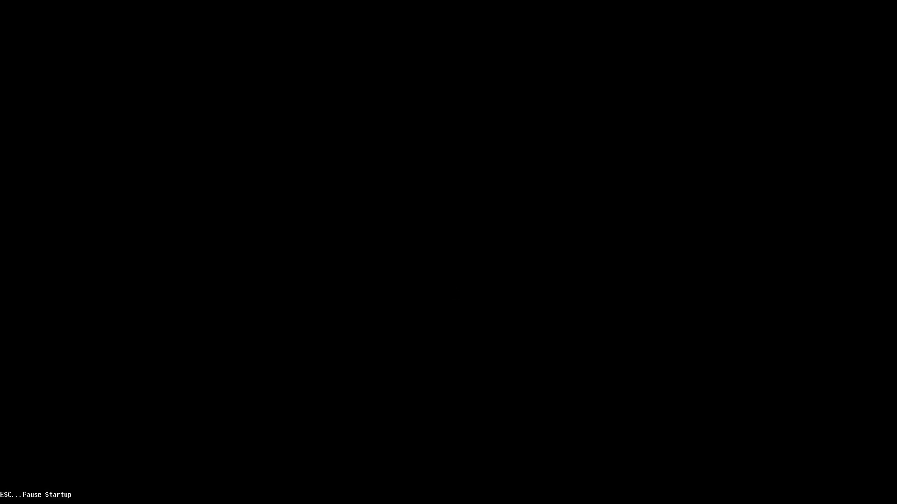
# - Boot the computer from the KingstonDataTraveler 3.0 UEFI USB drive through the startup boot device options
pyautogui.press('Escape')
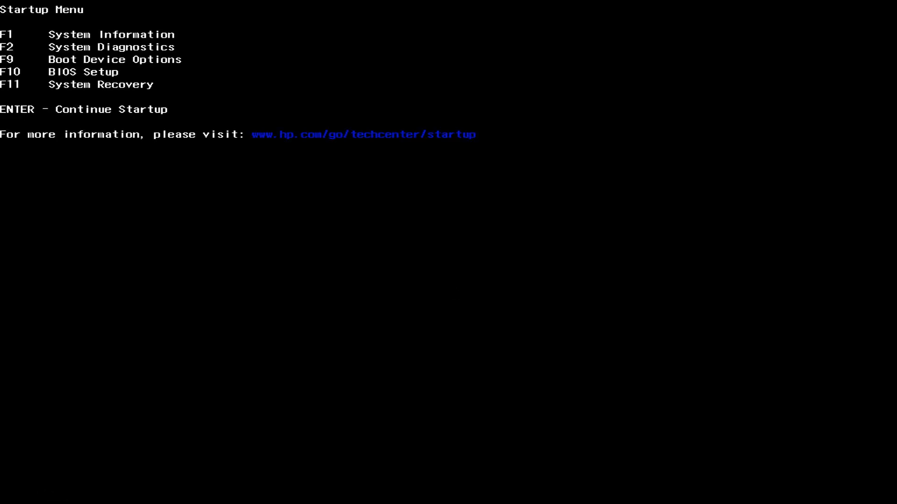
pyautogui.press('F9')
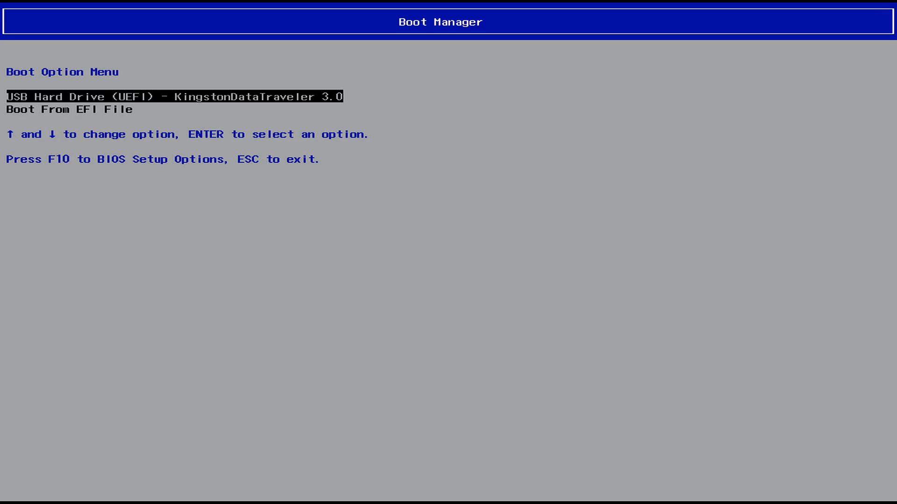
pyautogui.press('Return')
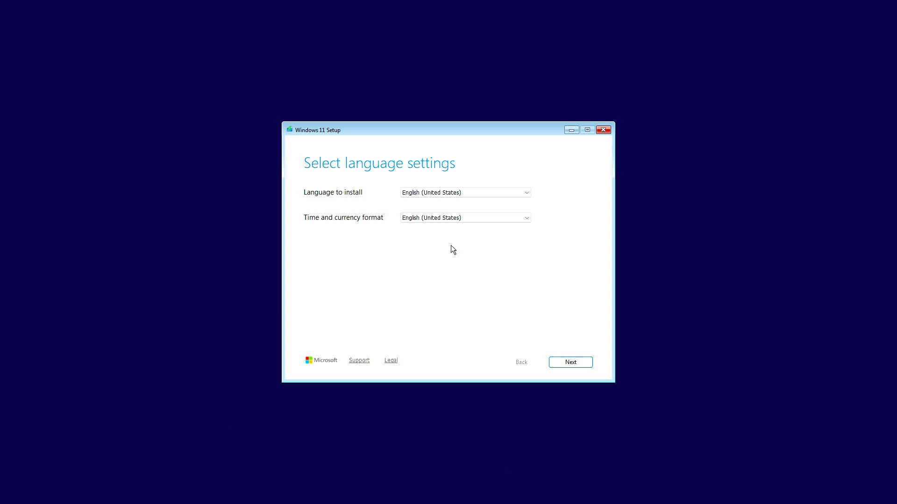
# - Launch Notepad from a Command Prompt in Windows Setup and enter the lines [Channel], _Default, [VL] and 0
pyautogui.hotkey('shift', 'F10')
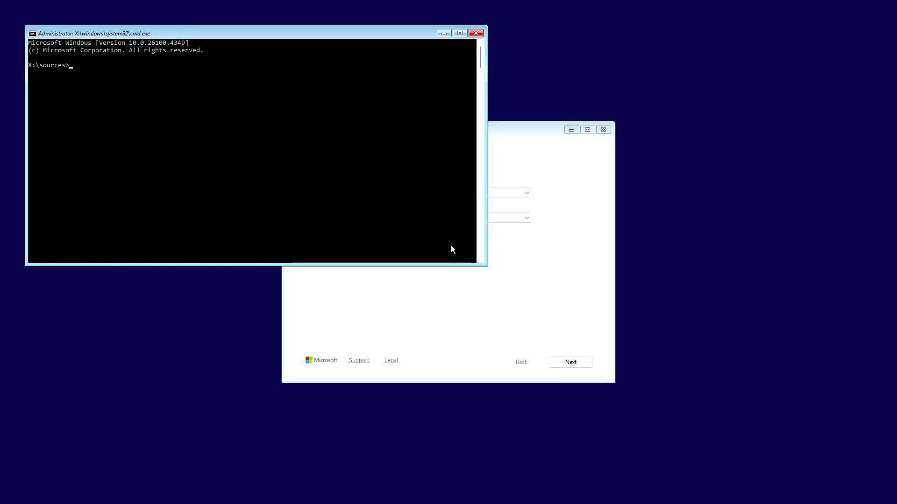
pyautogui.hotkey('alt', 'Tab')
pyautogui.hotkey('alt', 'Tab')
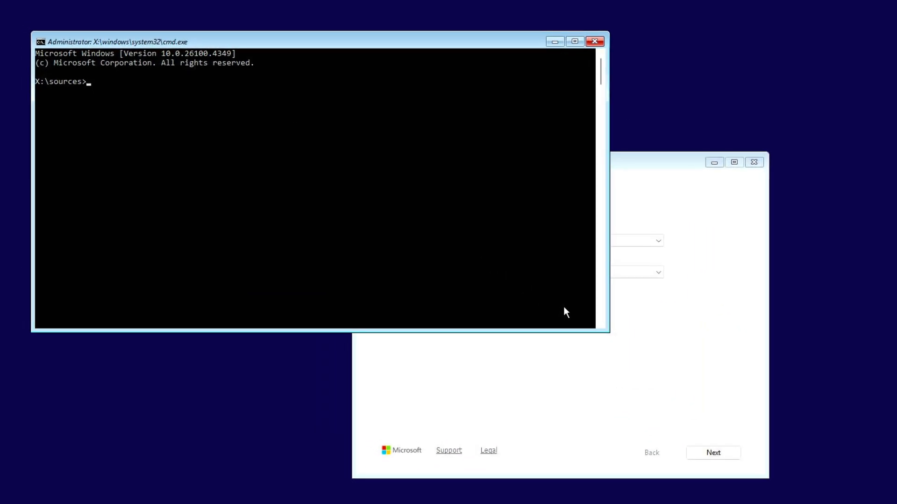
pyautogui.write('notepad')
pyautogui.press('Return')
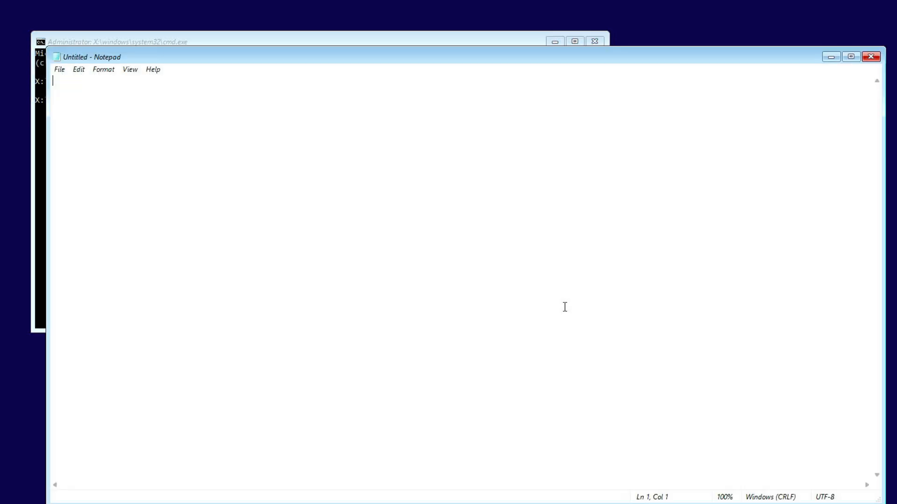
pyautogui.write('[Channel] _Default [VL] 0')
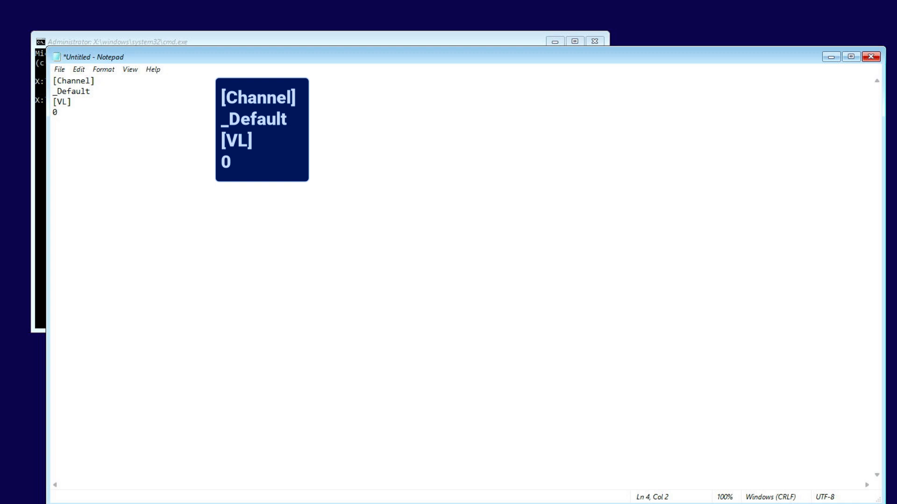
# - Save the text as ei.cfg with file type All Files in the sources folder of the ESD-USB (C:) drive
pyautogui.click(60, 70)
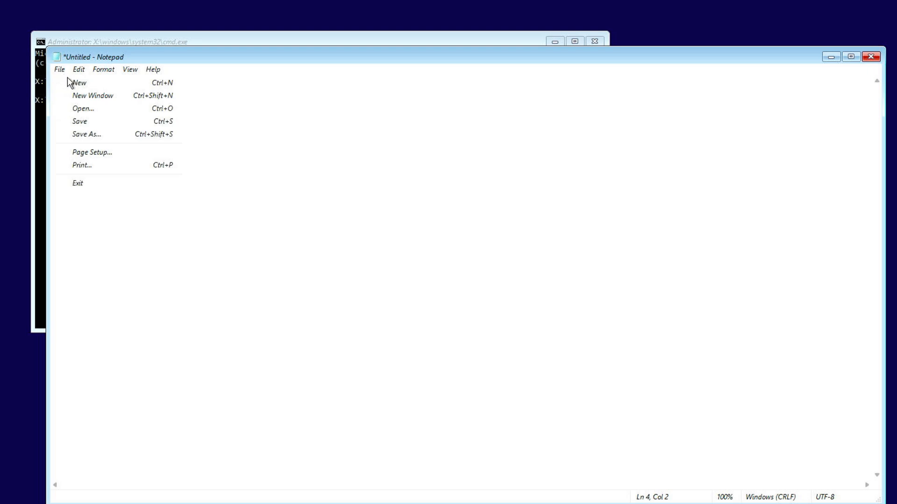
pyautogui.click(120, 134)
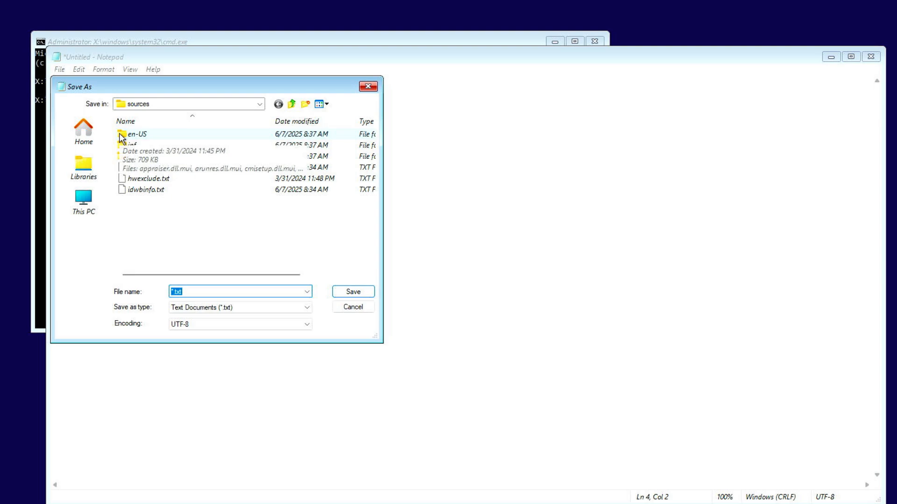
pyautogui.click(91, 215)
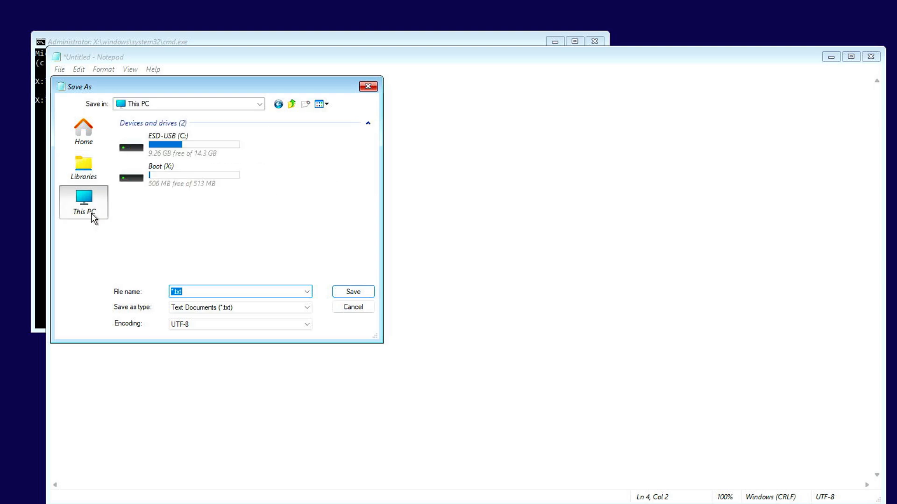
pyautogui.doubleClick(215, 150)
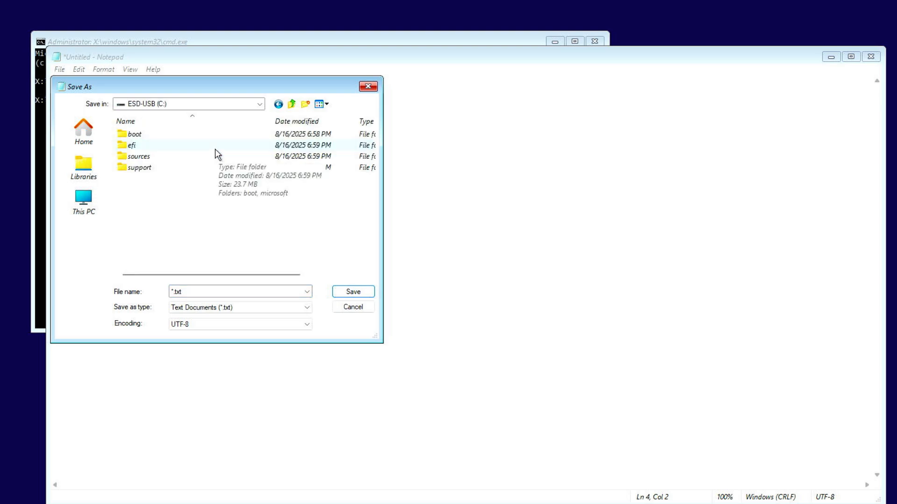
pyautogui.doubleClick(206, 160)
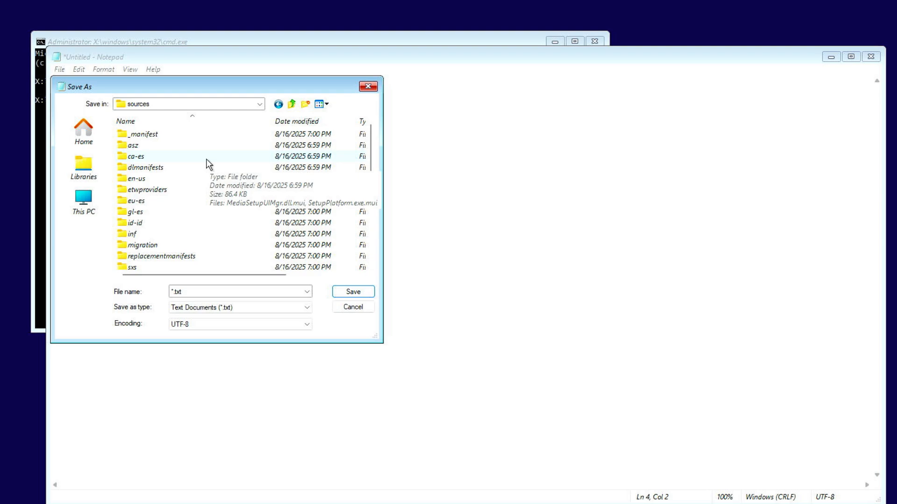
pyautogui.click(248, 306)
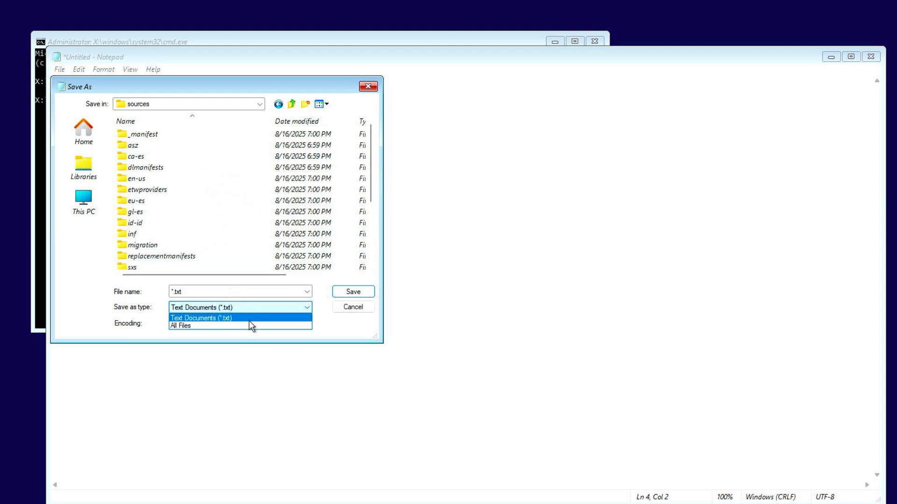
pyautogui.click(249, 325)
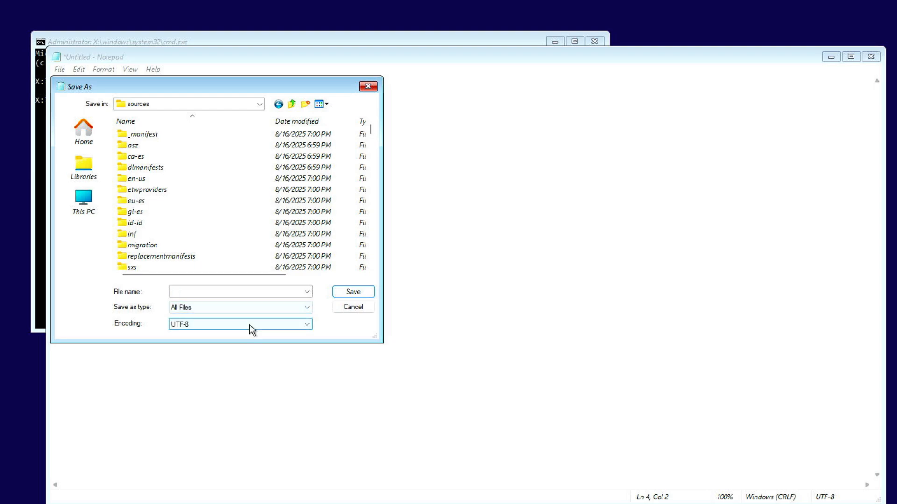
pyautogui.click(240, 292)
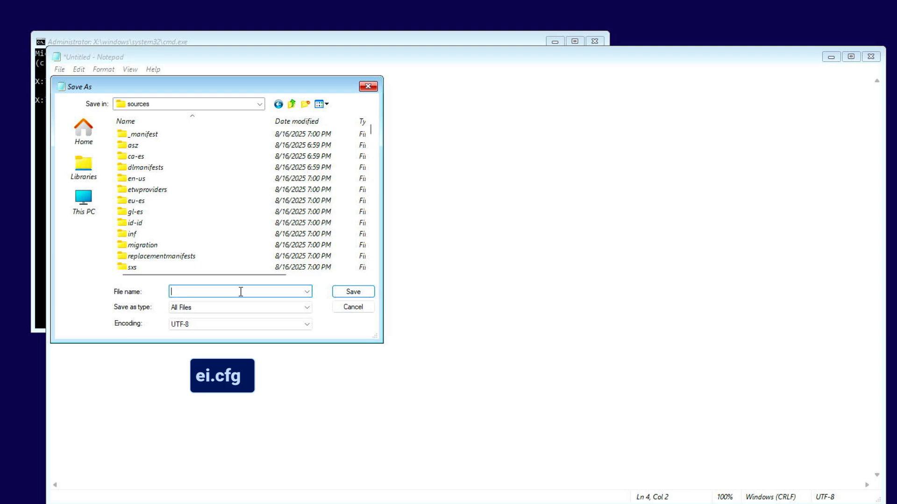
pyautogui.write('ei.cfg')
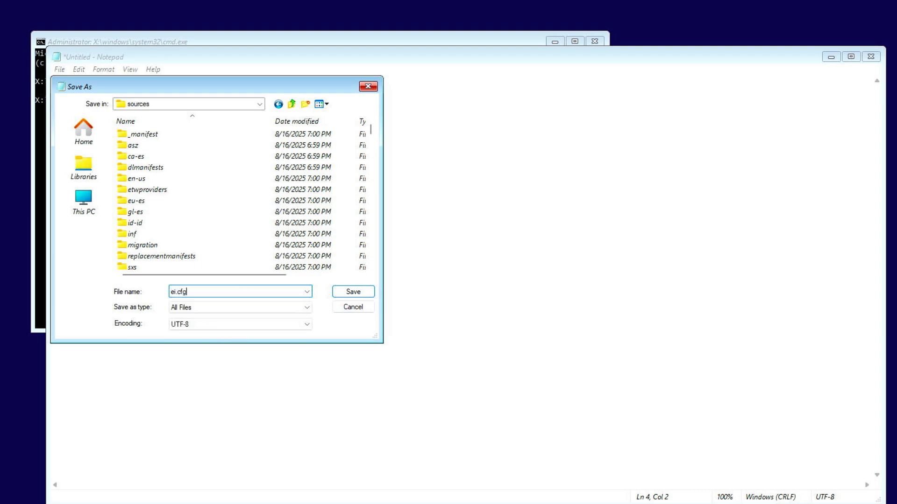
pyautogui.click(351, 294)
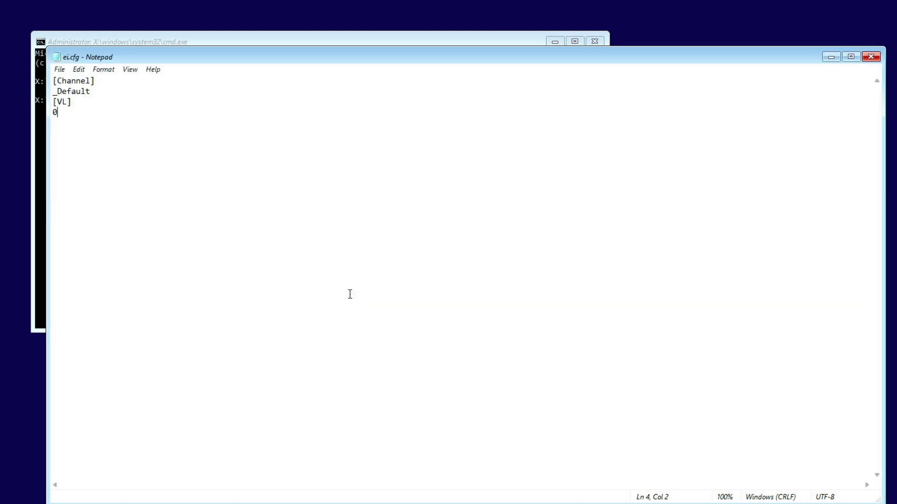
# - Check the USB drive's sources folder for ei.cfg by showing all files sorted by date modified
pyautogui.click(60, 69)
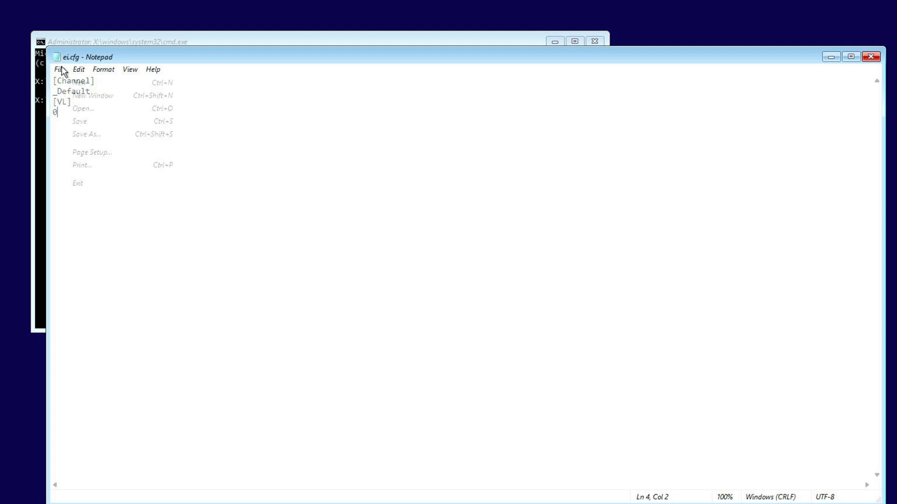
pyautogui.click(95, 109)
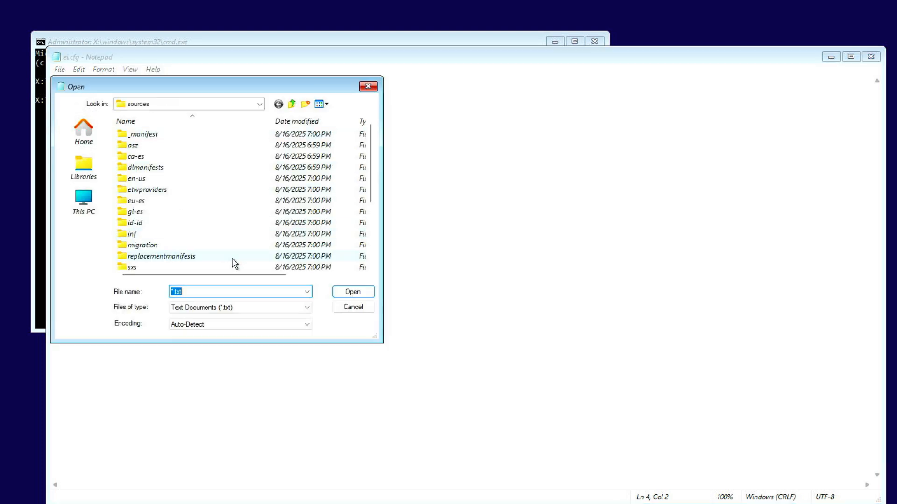
pyautogui.click(270, 310)
pyautogui.click(251, 325)
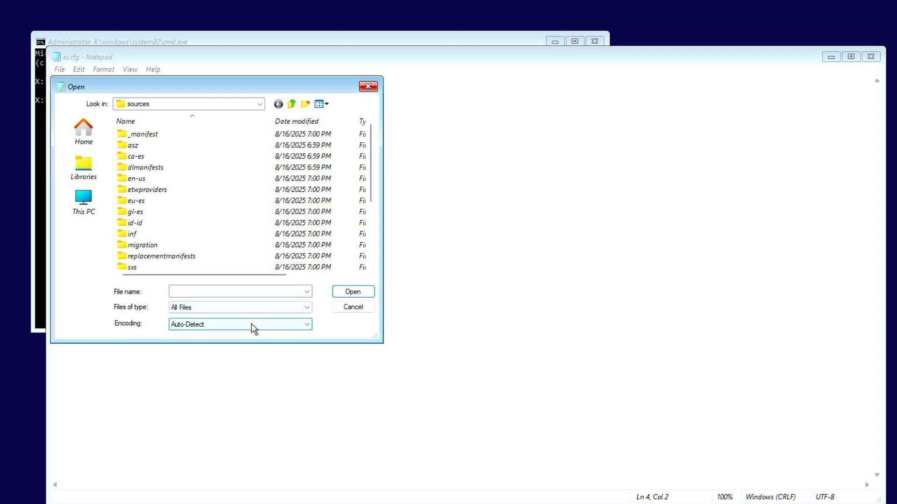
pyautogui.click(303, 121)
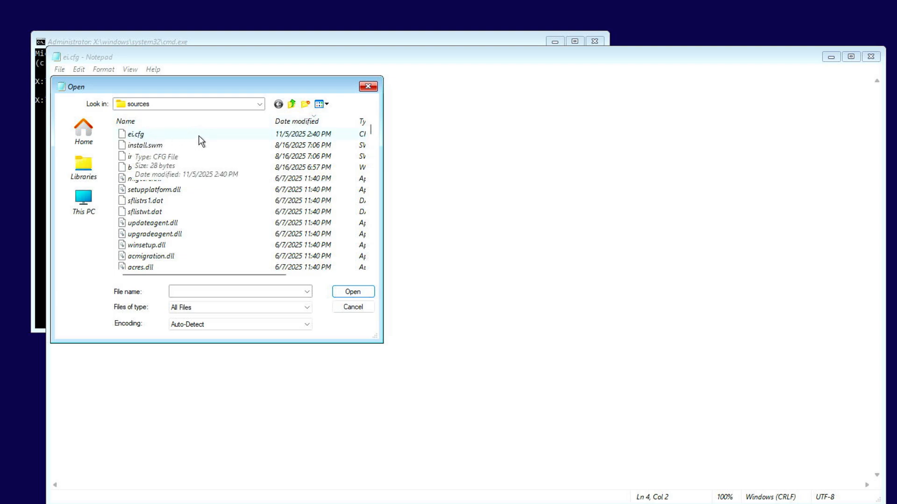
pyautogui.click(368, 88)
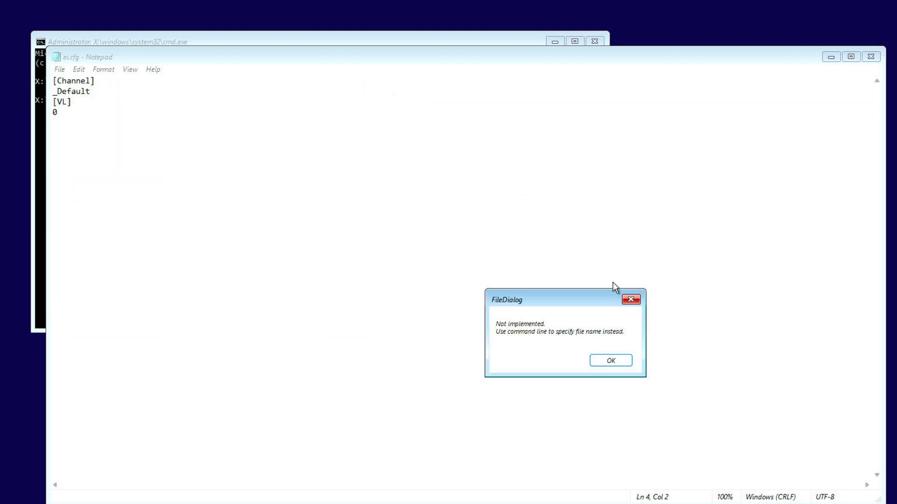
pyautogui.click(637, 302)
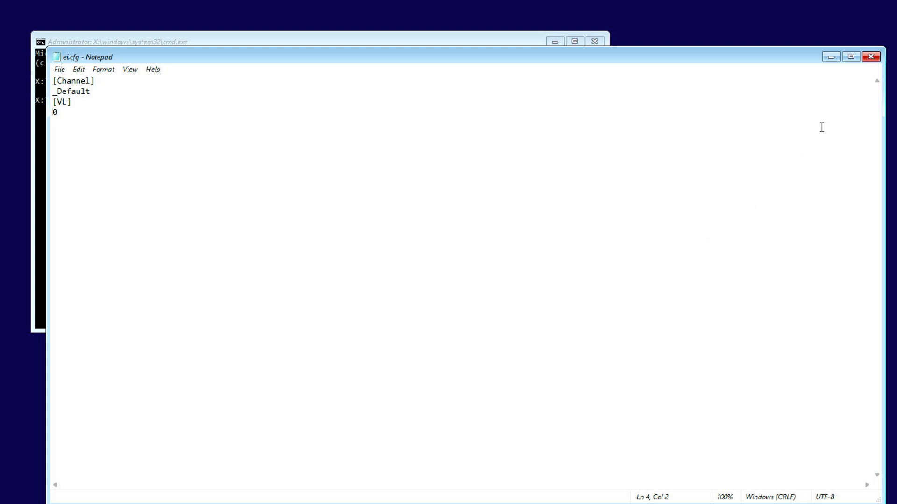
# - Close Notepad and the Command Prompt to return to the language settings of Windows 11 Setup
pyautogui.click(871, 56)
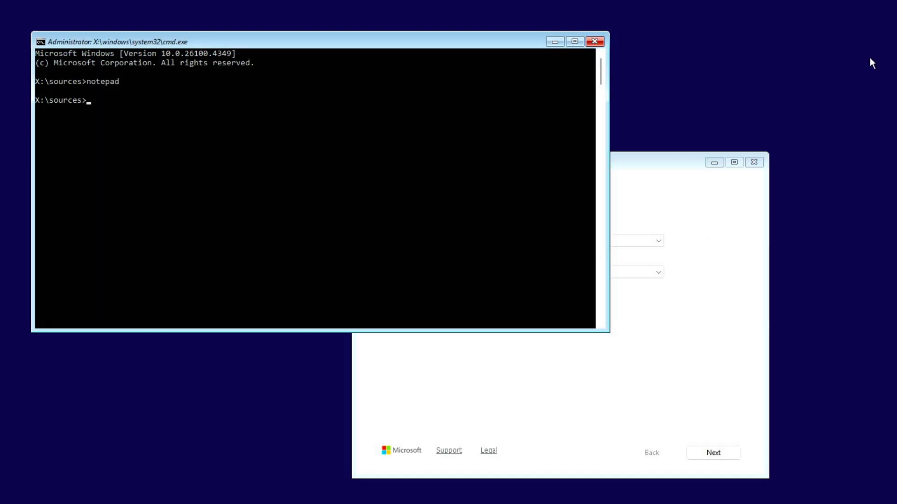
pyautogui.click(596, 43)
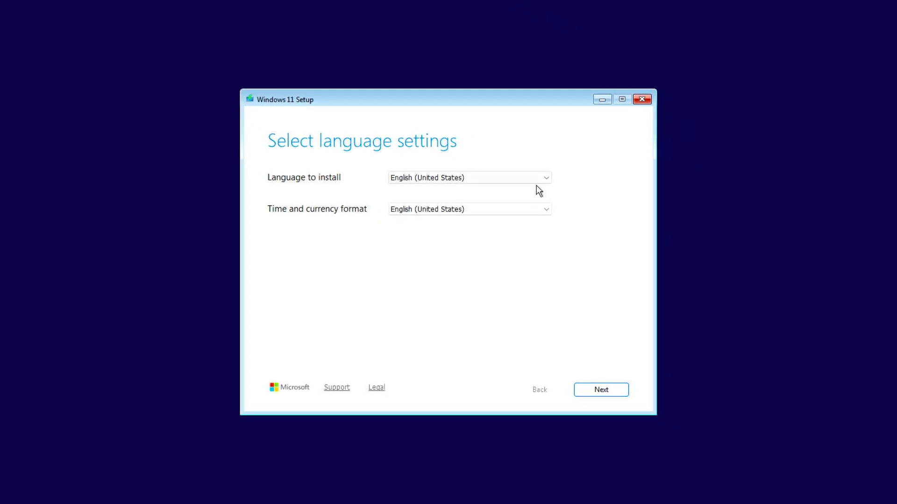
# - Accept English (United States) and the US keyboard, and switch to the Previous Version of Setup
pyautogui.click(617, 393)
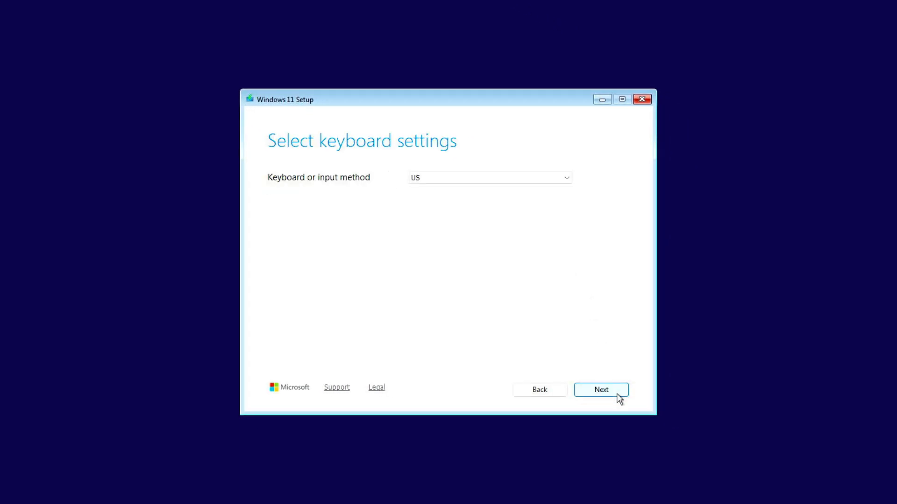
pyautogui.click(618, 396)
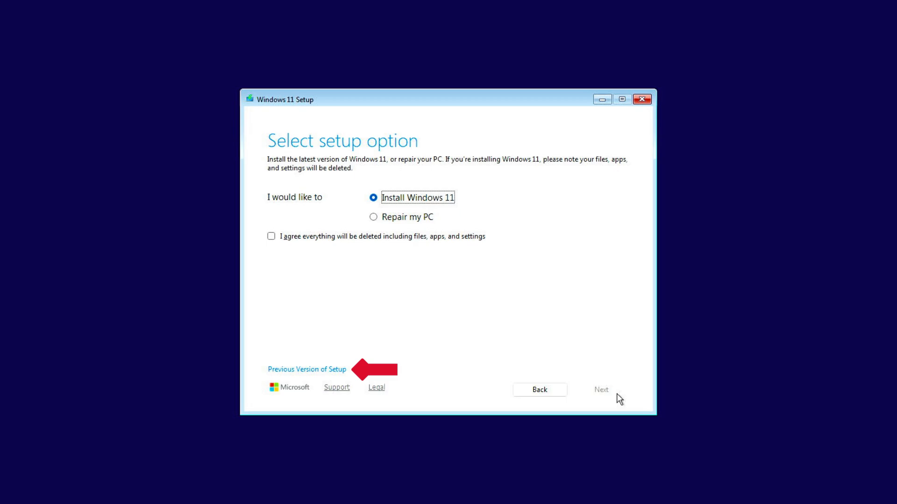
pyautogui.click(315, 370)
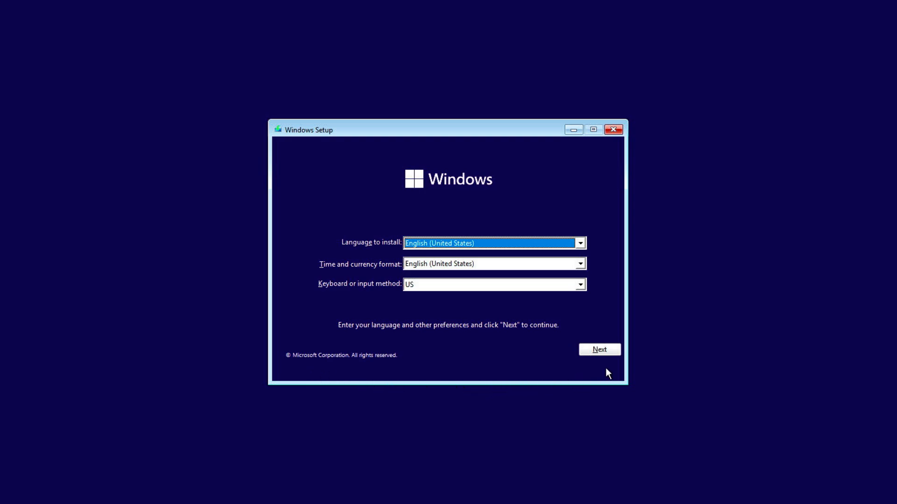
# - Start the installation with the preset language options and choose Windows 11 Pro as the operating system
pyautogui.click(616, 349)
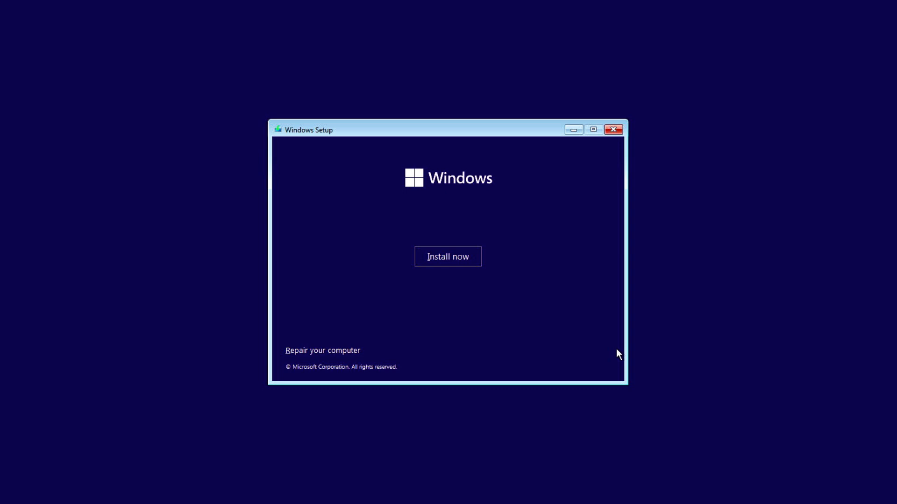
pyautogui.click(465, 256)
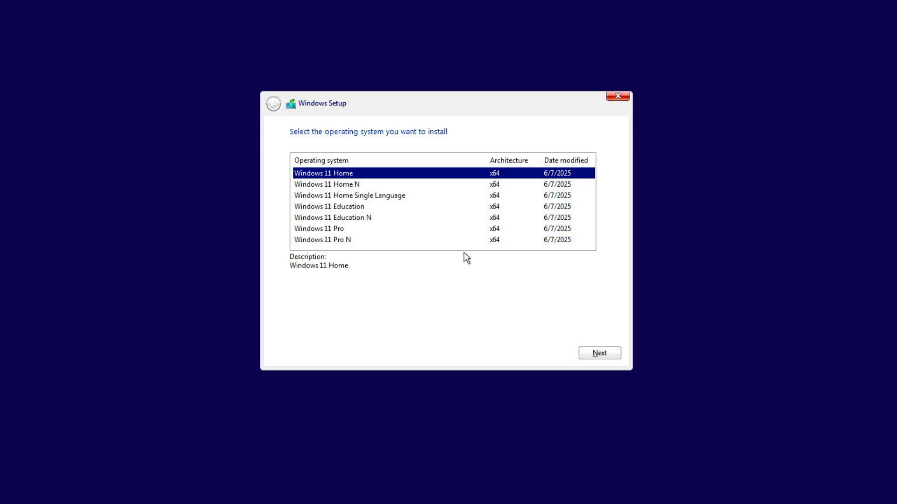
pyautogui.click(359, 230)
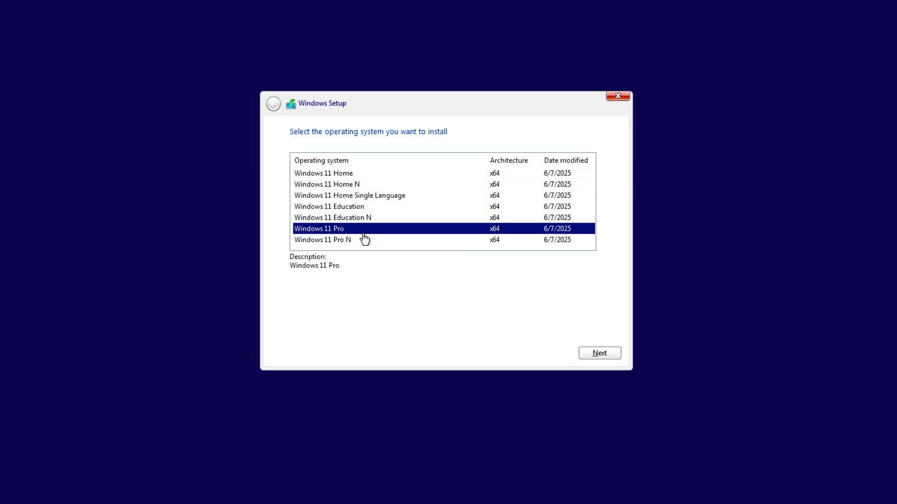
pyautogui.click(611, 354)
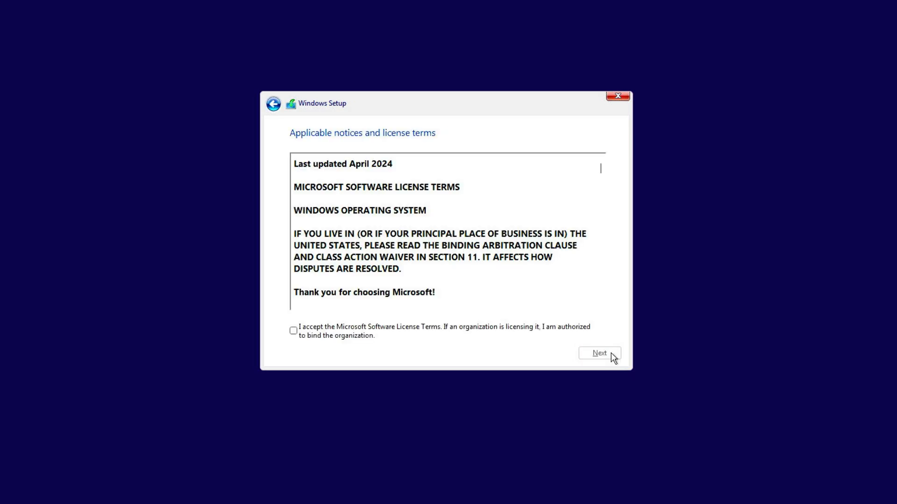
# - Accept the Microsoft license terms and start a custom installation of Windows on Drive 0 Unallocated Space
pyautogui.click(451, 329)
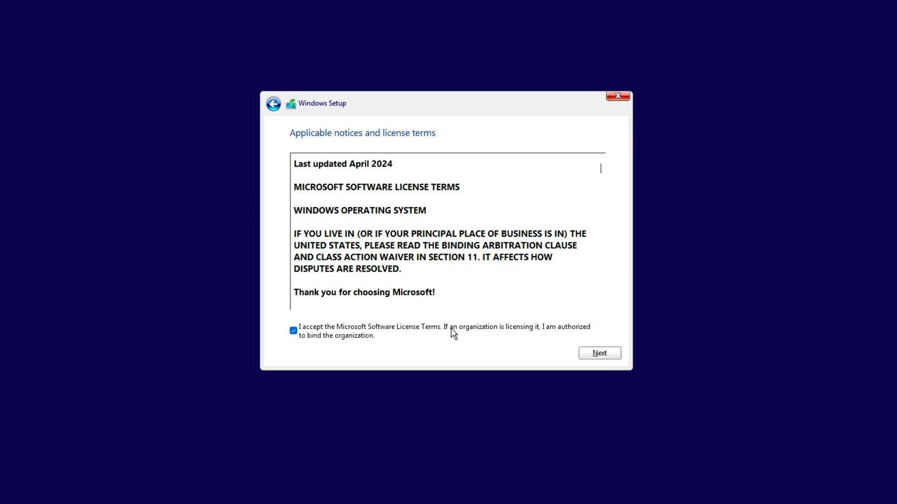
pyautogui.click(610, 357)
pyautogui.click(534, 245)
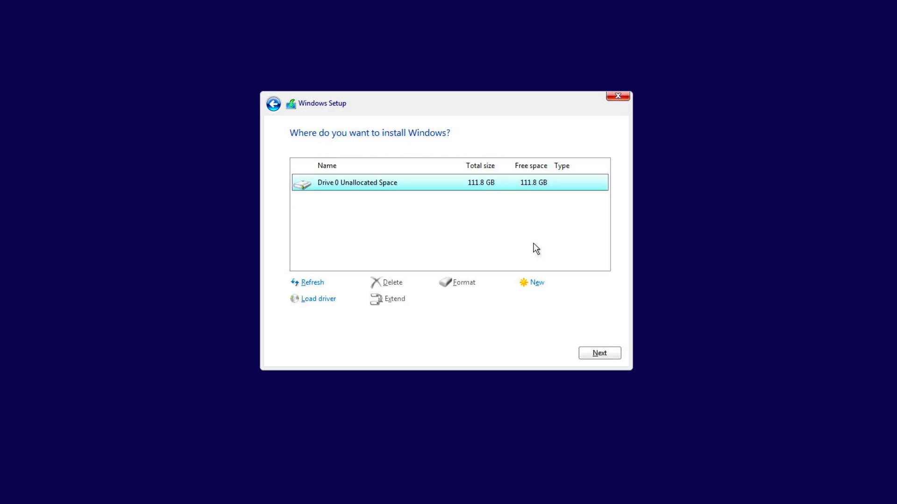
pyautogui.click(609, 355)
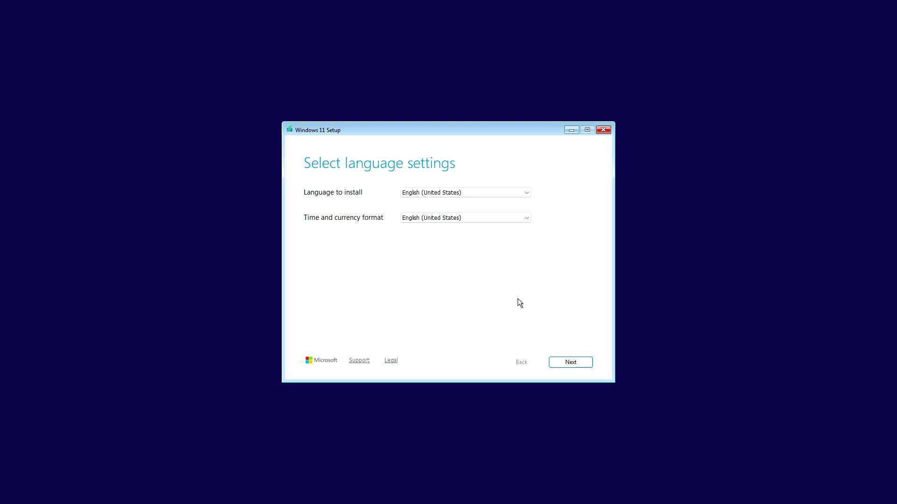
# - Launch Notepad from a Command Prompt in Setup and enter the lines [EditionID], Professional, [Channel], _Default, [VL] and 0
pyautogui.hotkey('shift', 'F10')
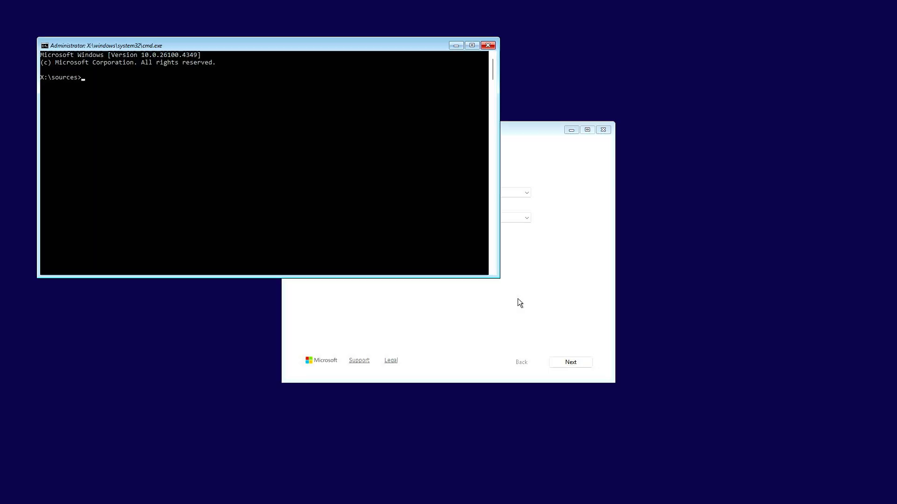
pyautogui.write('notepad')
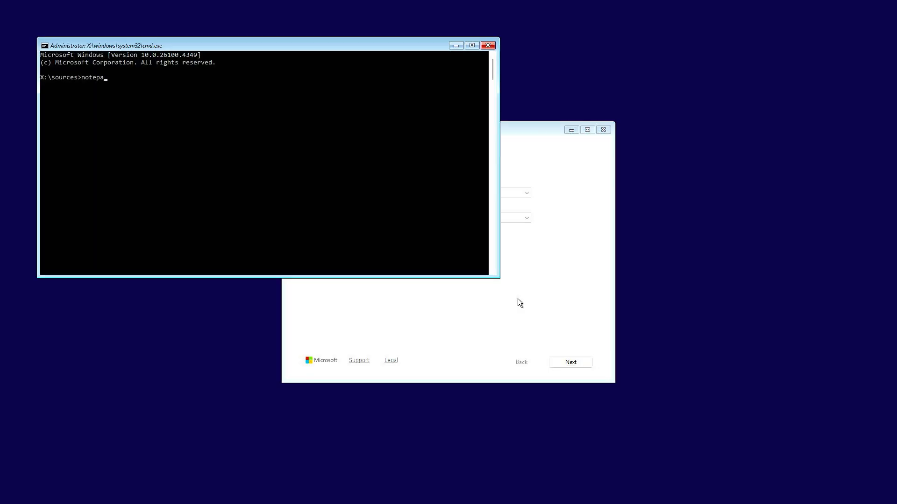
pyautogui.press('Return')
pyautogui.write('[EditionID] Professional [Channel] _Default [VL] 0')
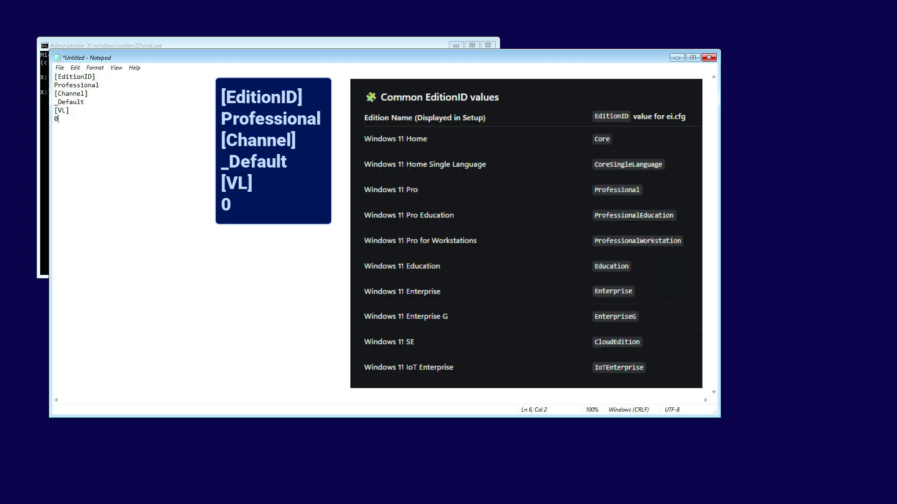
# - Save the Notepad text as a new file of type All Files in the sources folder of the ESD-USB (D:) drive
pyautogui.click(60, 68)
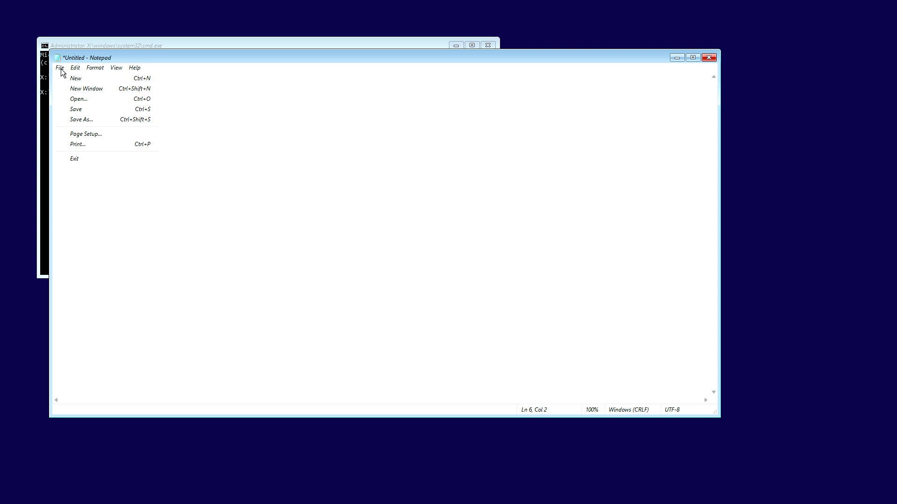
pyautogui.click(105, 121)
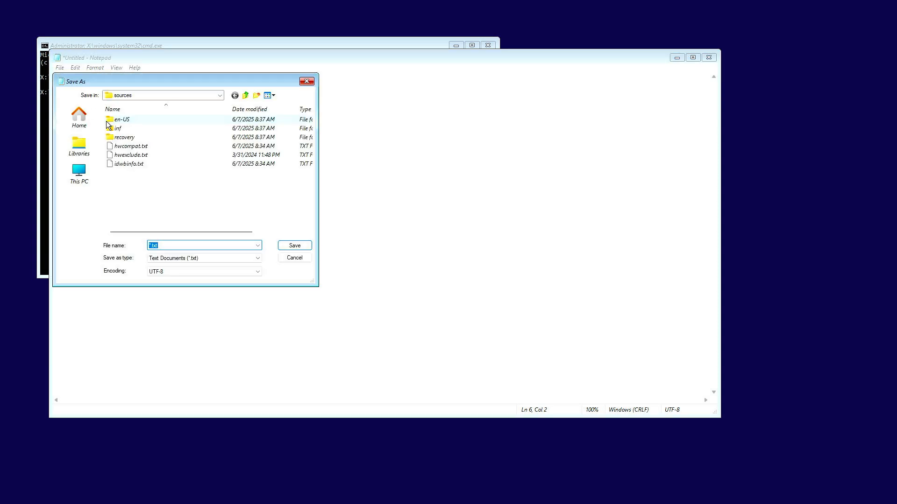
pyautogui.click(80, 177)
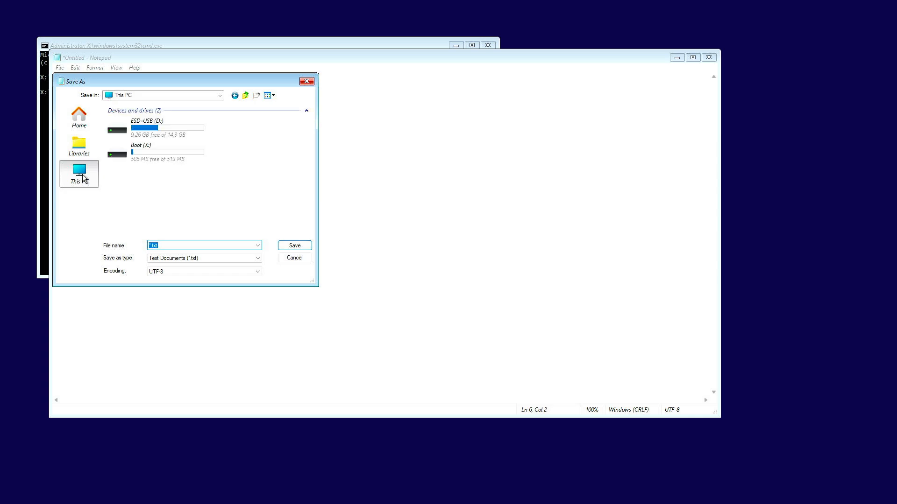
pyautogui.doubleClick(190, 129)
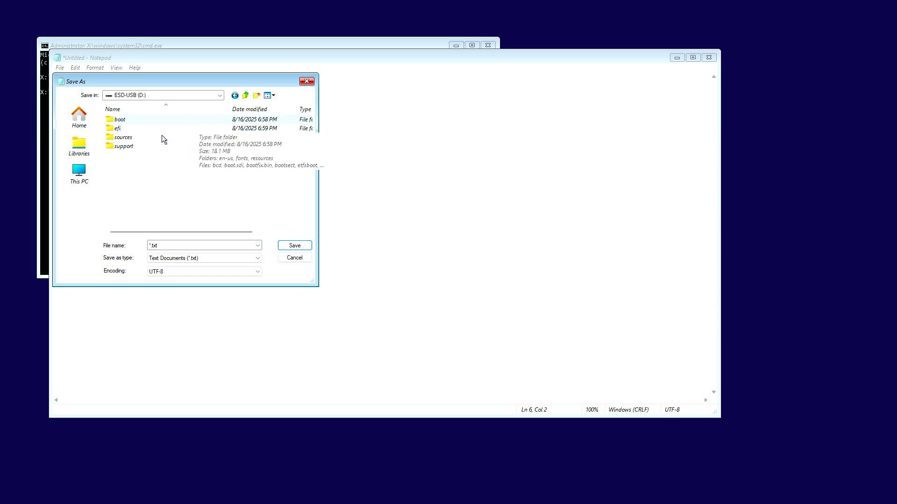
pyautogui.doubleClick(152, 137)
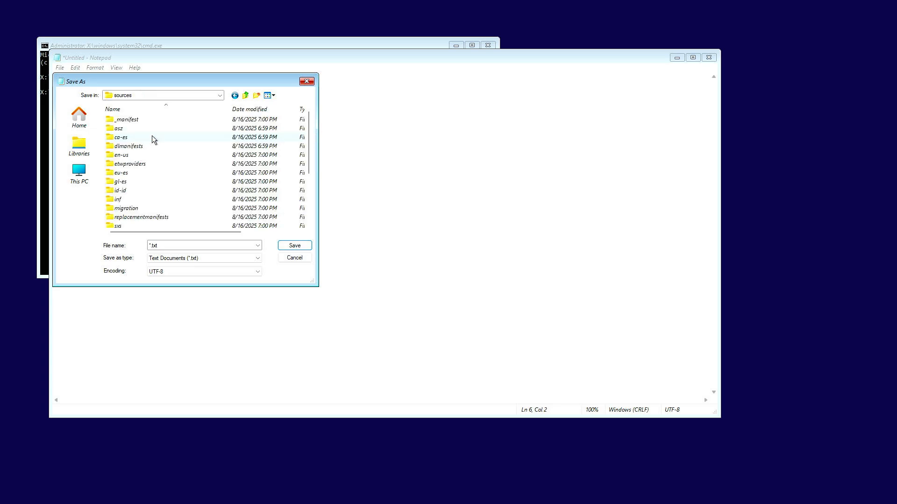
pyautogui.click(218, 257)
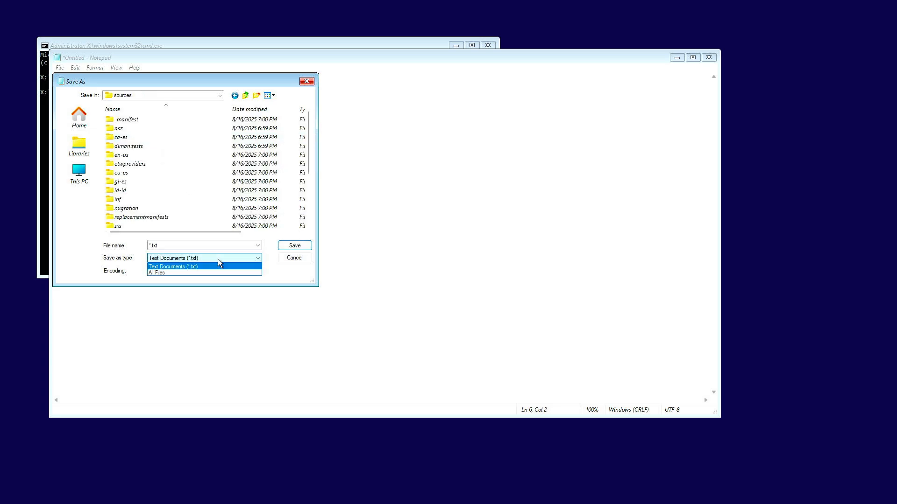
pyautogui.click(229, 273)
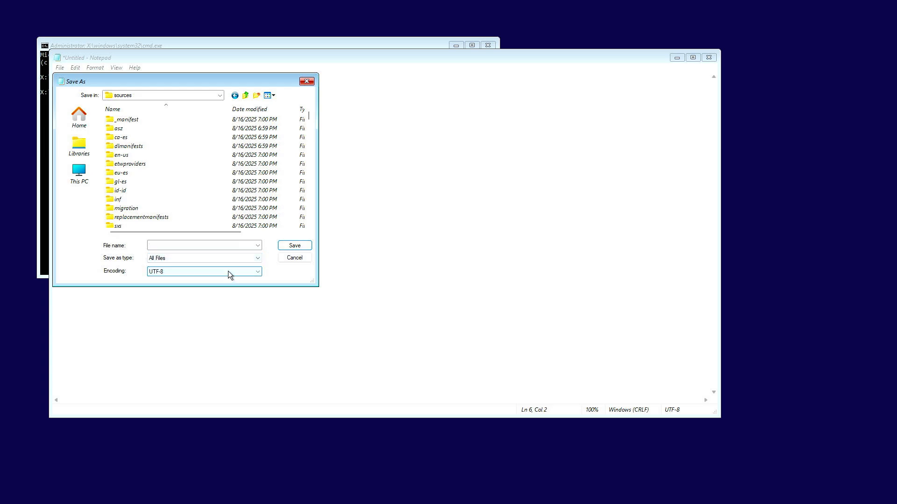
pyautogui.click(220, 246)
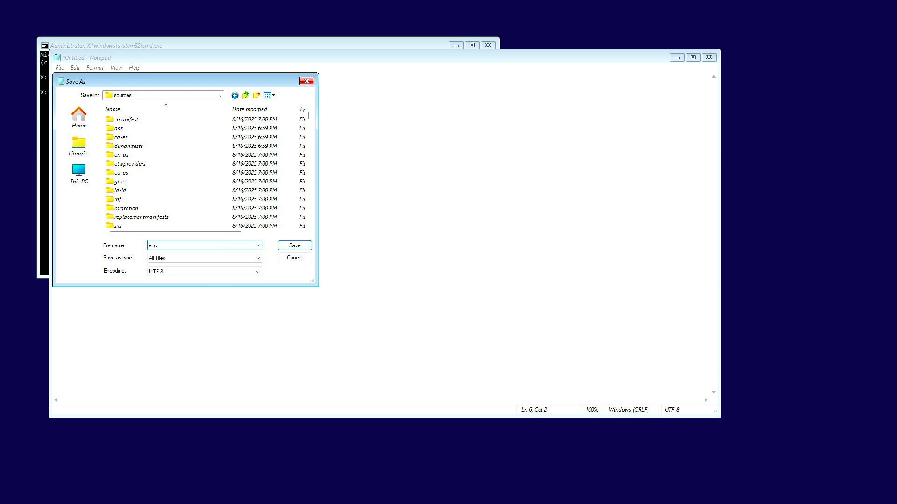
# - Save the text as ei.cfg in the sources folder and close both Notepad and the Command Prompt
pyautogui.write('fg')
pyautogui.click(295, 246)
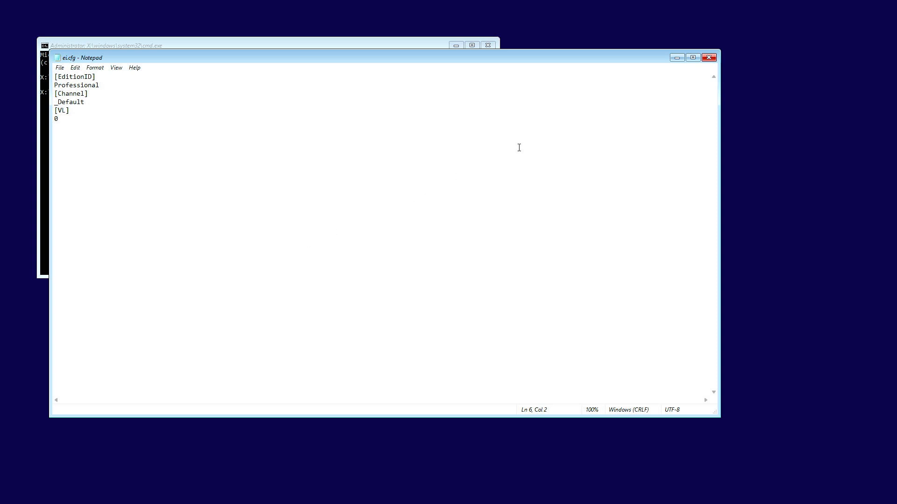
pyautogui.click(710, 58)
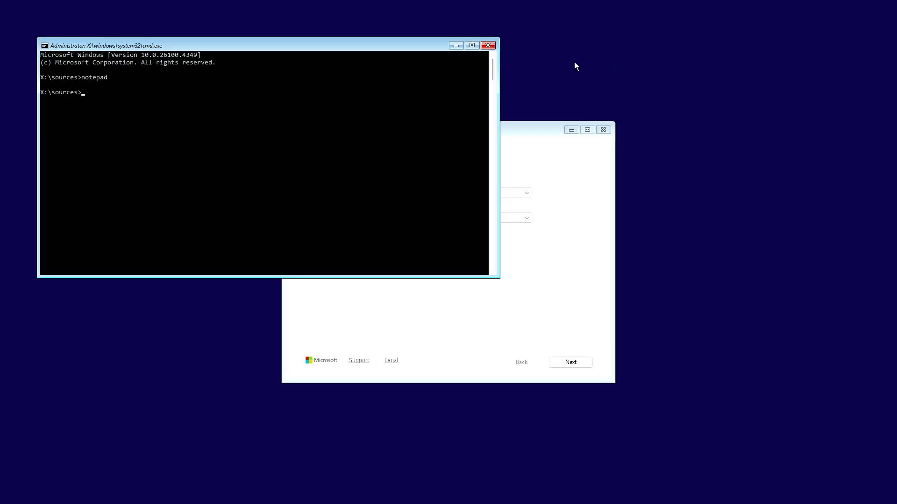
pyautogui.click(488, 46)
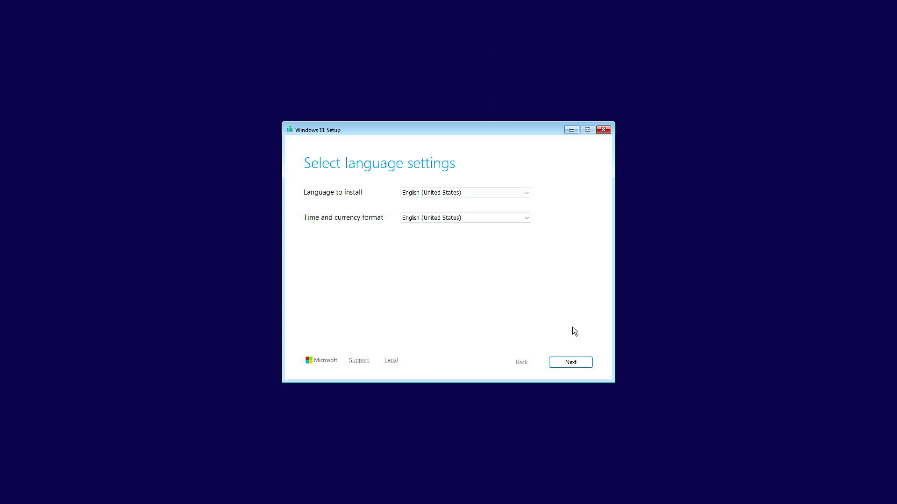
# - Accept the English (United States) language and US keyboard settings, and choose to install Windows 11, agreeing that everything will be deleted
pyautogui.click(581, 362)
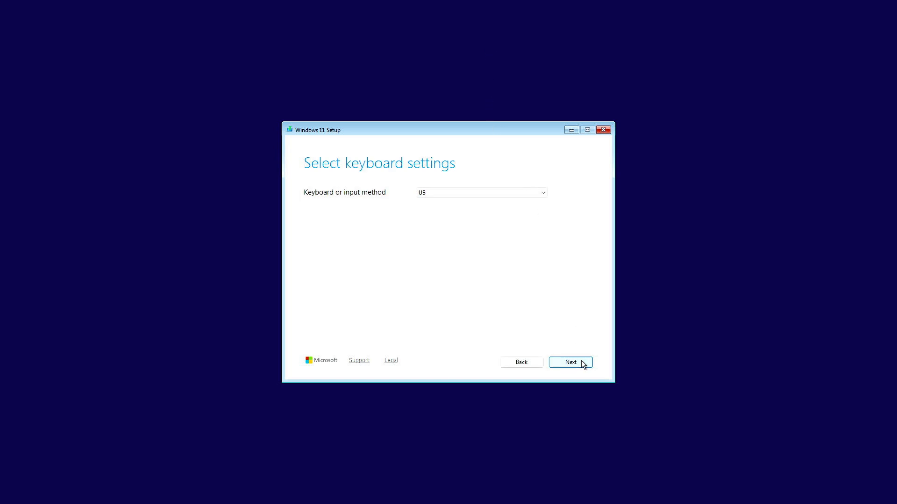
pyautogui.click(581, 362)
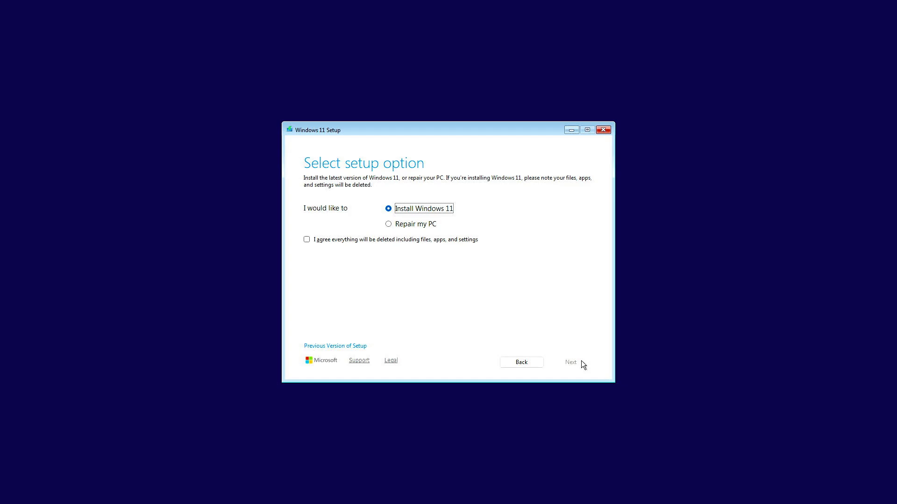
pyautogui.click(476, 241)
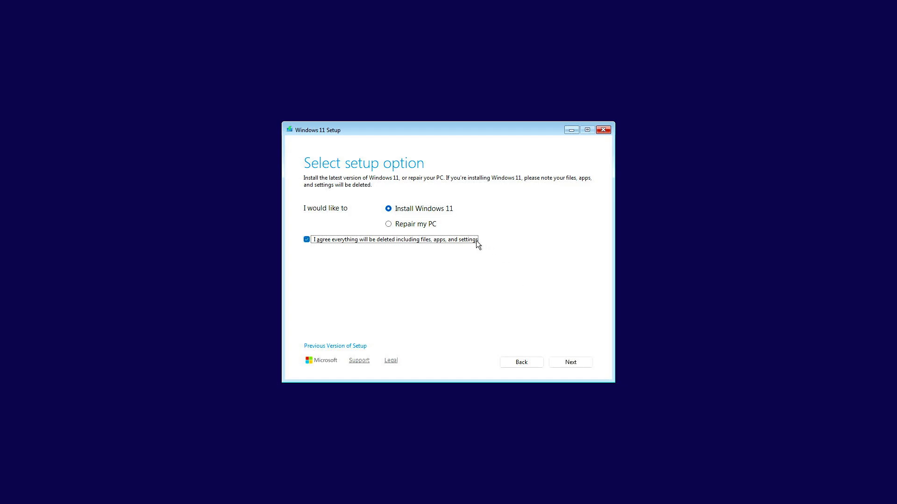
pyautogui.click(585, 363)
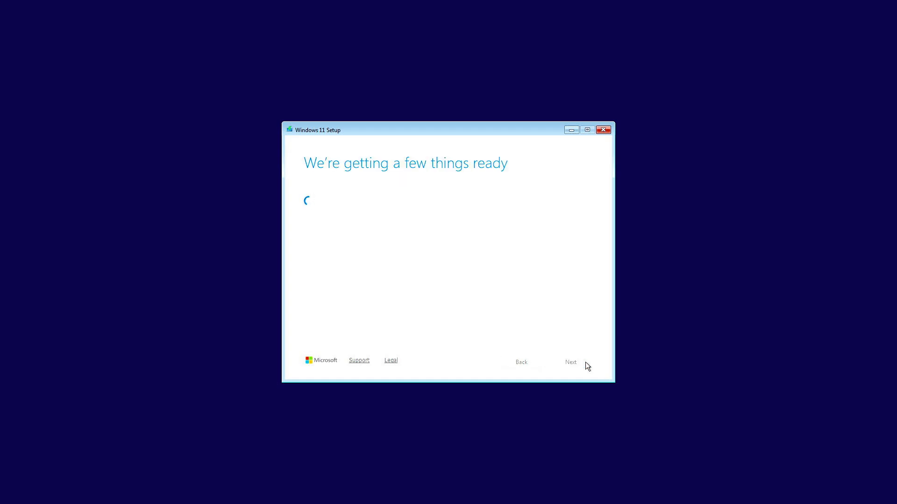
# - Use Disk 0 Unallocated Space as the install location and start the installation of Windows 11 Pro, keeping nothing
pyautogui.click(585, 363)
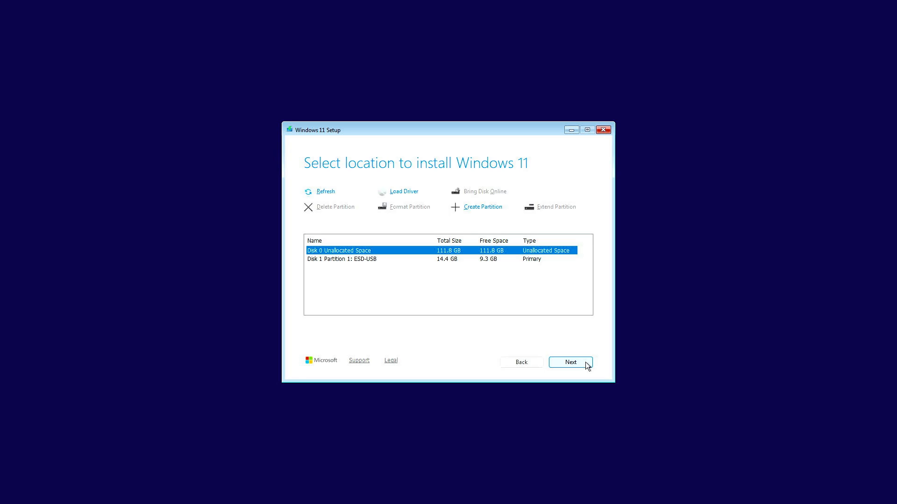
pyautogui.click(587, 367)
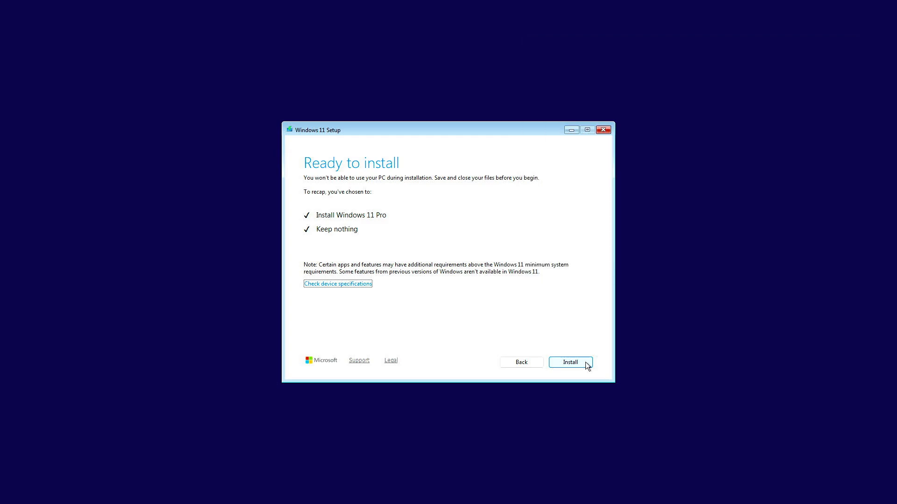
pyautogui.click(585, 363)
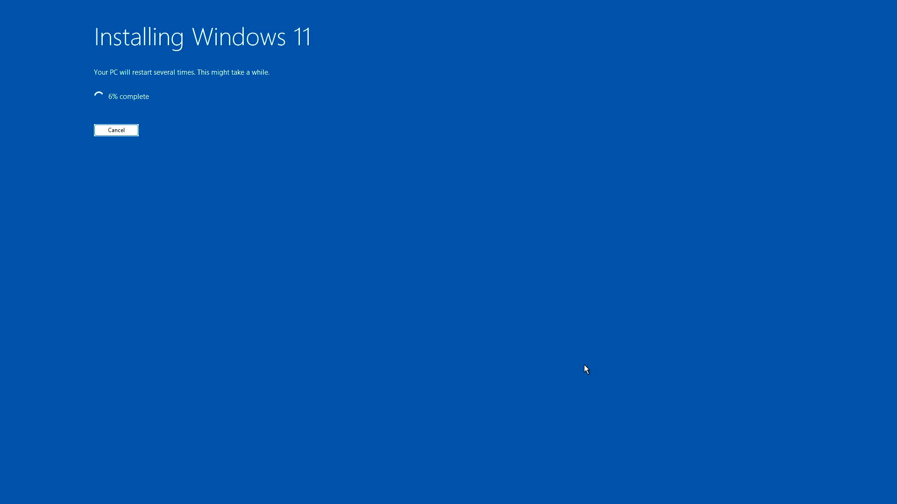